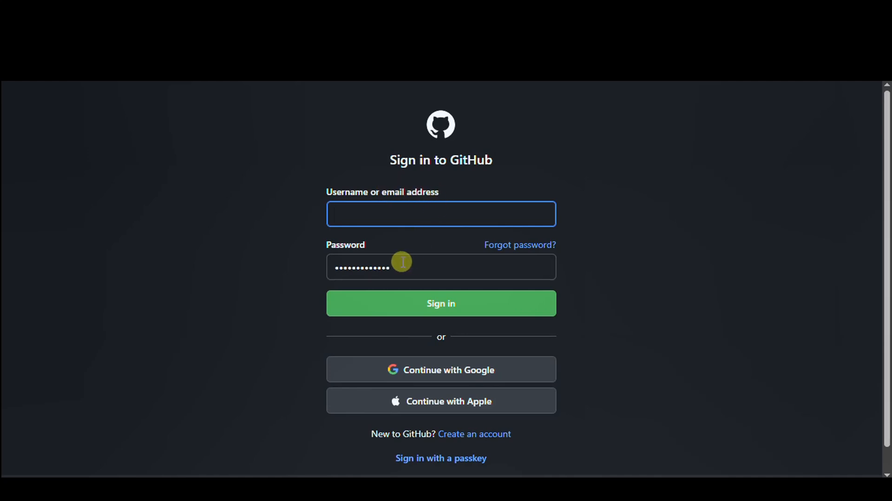
- Sign in to the account and open the form for creating a new repository
{"action": "left_click", "coordinate": [419, 215]}
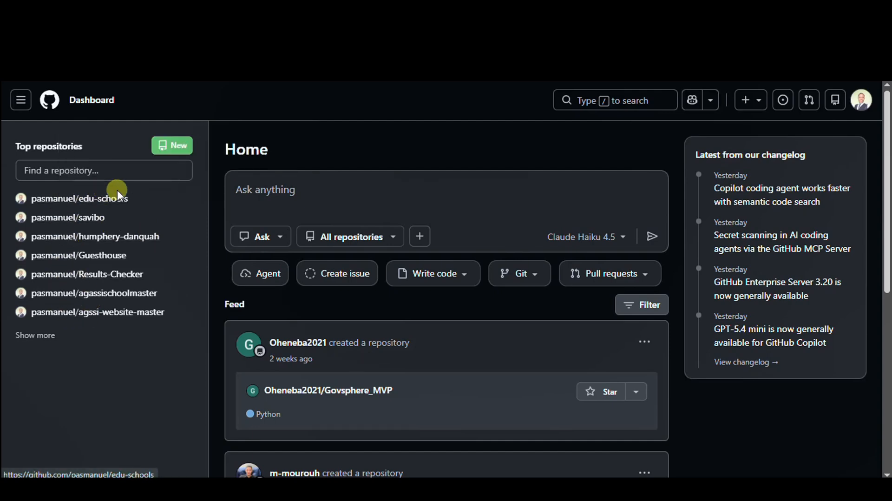
{"action": "mouse_move", "coordinate": [114, 199]}
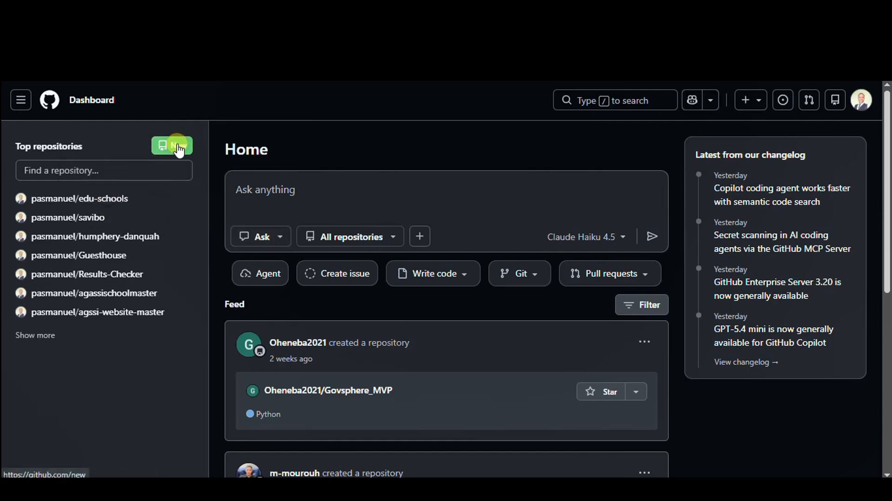
{"action": "left_click", "coordinate": [178, 147]}
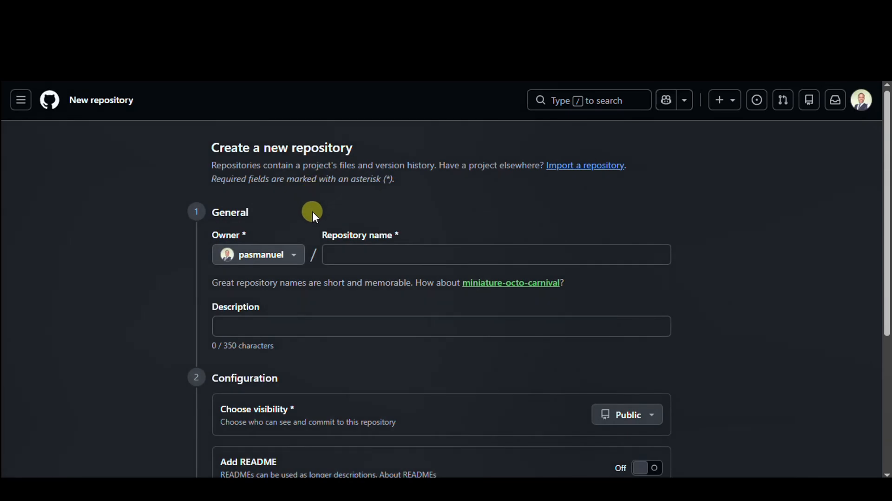
{"action": "left_click_drag", "start_coordinate": [215, 149], "coordinate": [352, 151]}
{"action": "left_click", "coordinate": [374, 149]}
{"action": "left_click", "coordinate": [308, 173]}
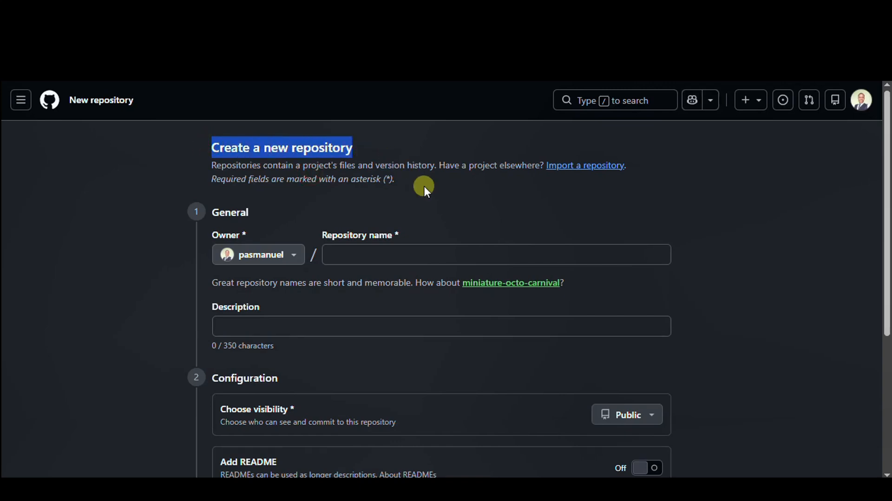
- Name the new repository hotel
{"action": "left_click", "coordinate": [397, 258]}
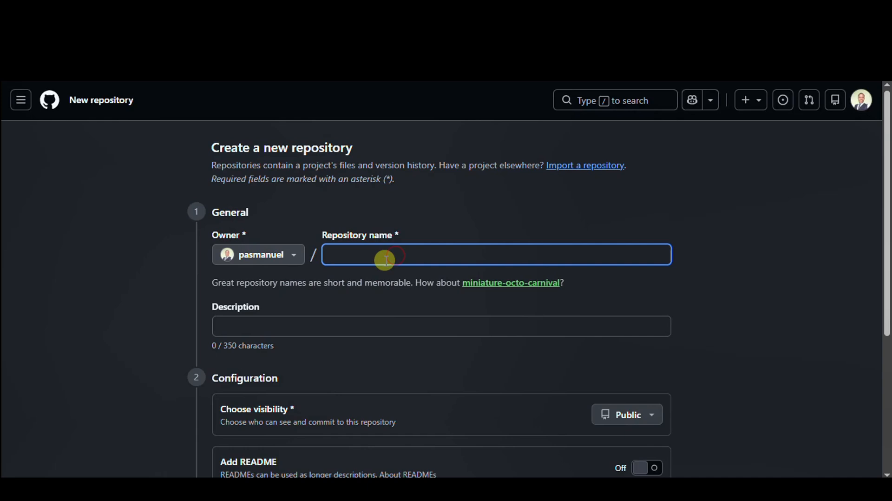
{"action": "type", "text": "hot"}
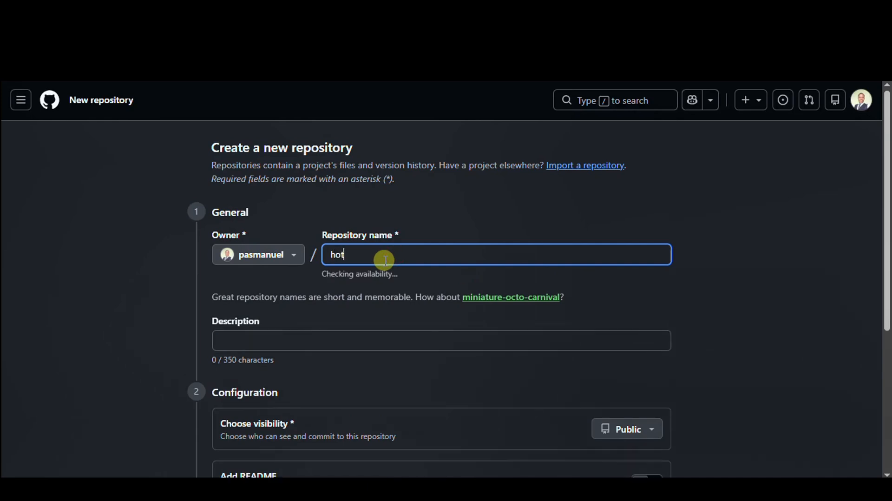
{"action": "type", "text": "el"}
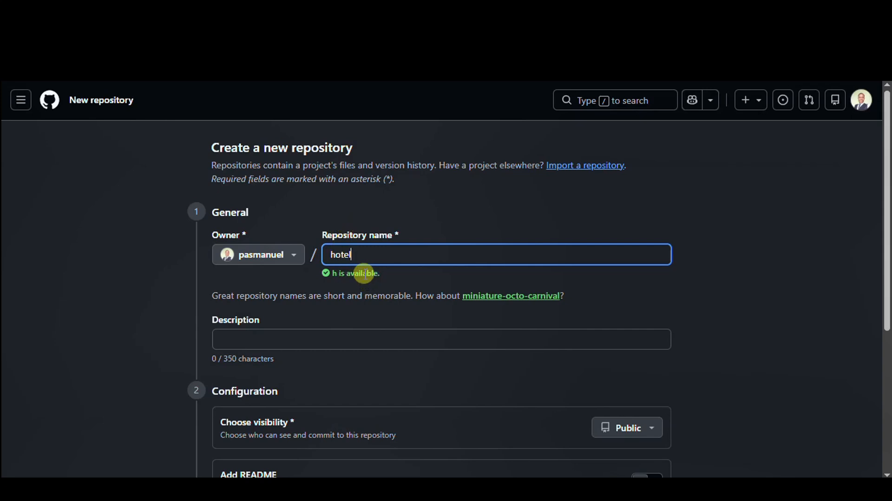
{"action": "scroll", "coordinate": [366, 274], "scroll_direction": "down", "scroll_amount": 1}
{"action": "left_click", "coordinate": [345, 271]}
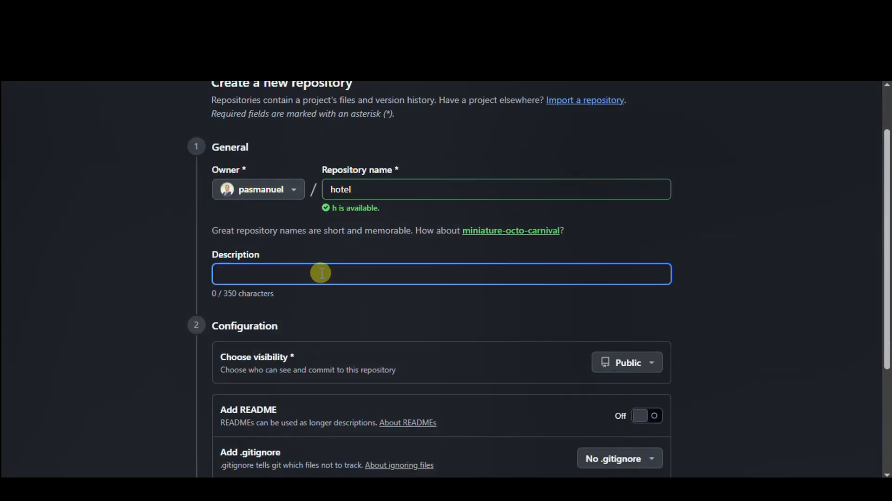
{"action": "left_click", "coordinate": [365, 190]}
{"action": "key", "text": "BackSpace"}
{"action": "key", "text": "BackSpace"}
{"action": "key", "text": "BackSpace"}
{"action": "key", "text": "BackSpace"}
{"action": "key", "text": "BackSpace"}
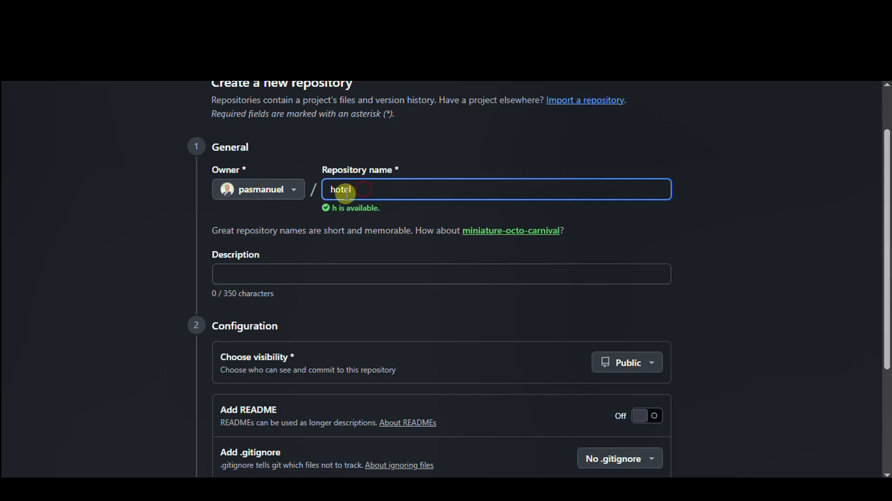
{"action": "type", "text": "h"}
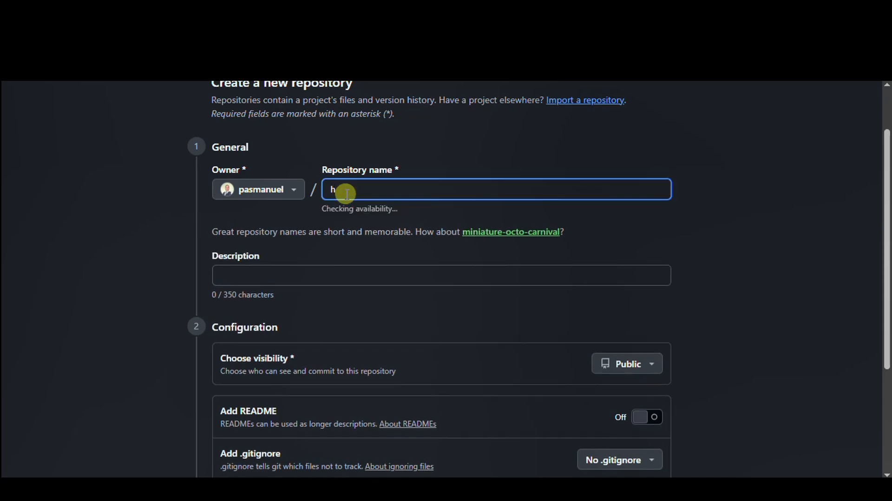
{"action": "type", "text": "otel"}
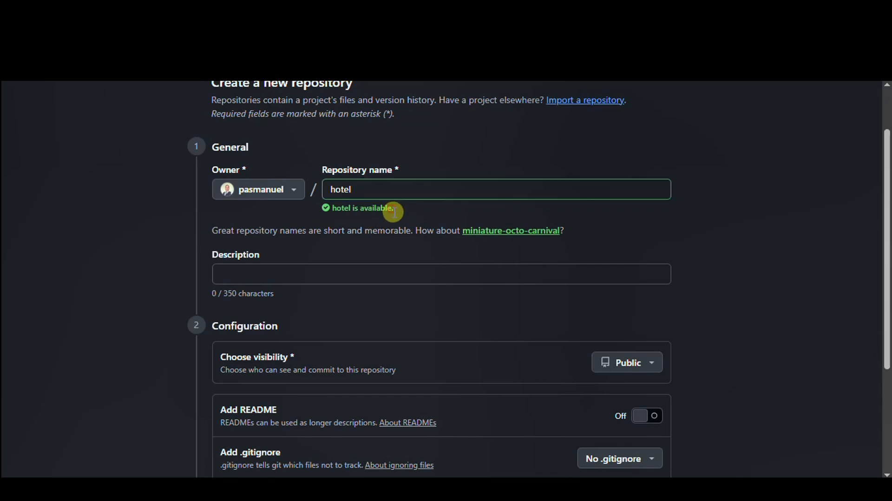
- Leave the description empty, set the visibility to Public and create the repository
{"action": "left_click", "coordinate": [335, 276]}
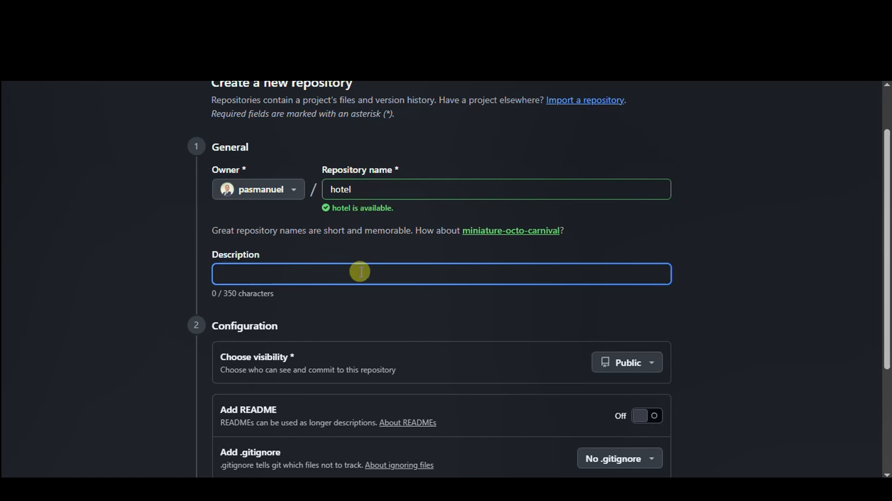
{"action": "scroll", "coordinate": [355, 271], "scroll_direction": "down", "scroll_amount": 3}
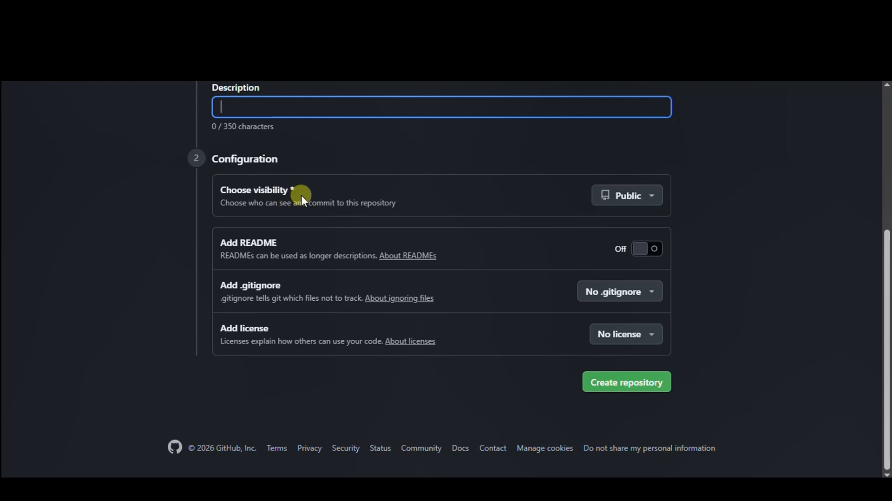
{"action": "left_click", "coordinate": [628, 197]}
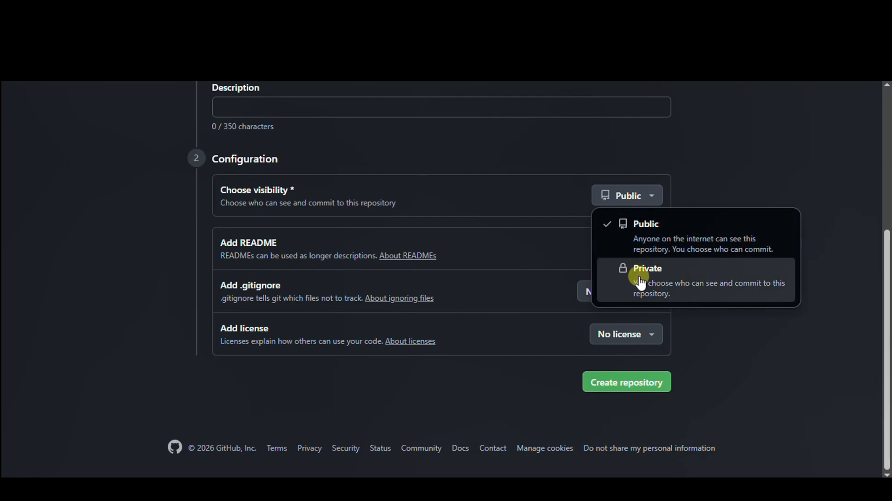
{"action": "left_click", "coordinate": [672, 288]}
{"action": "left_click", "coordinate": [642, 198]}
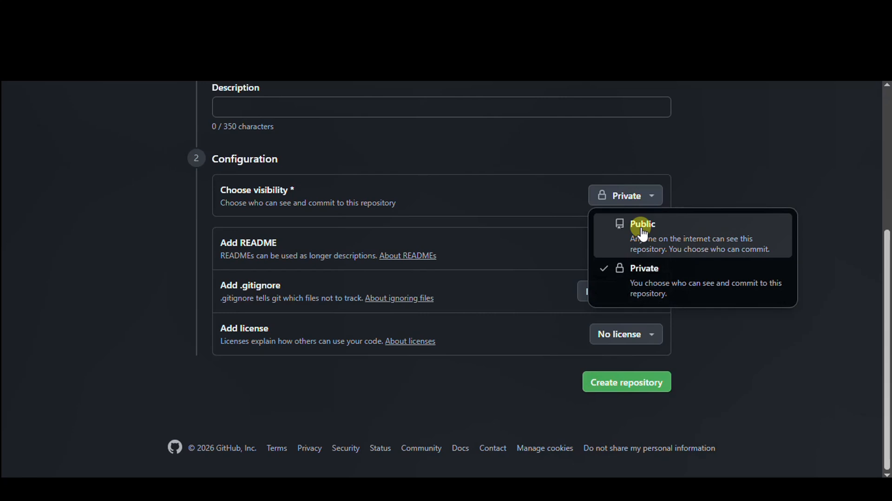
{"action": "left_click", "coordinate": [643, 233]}
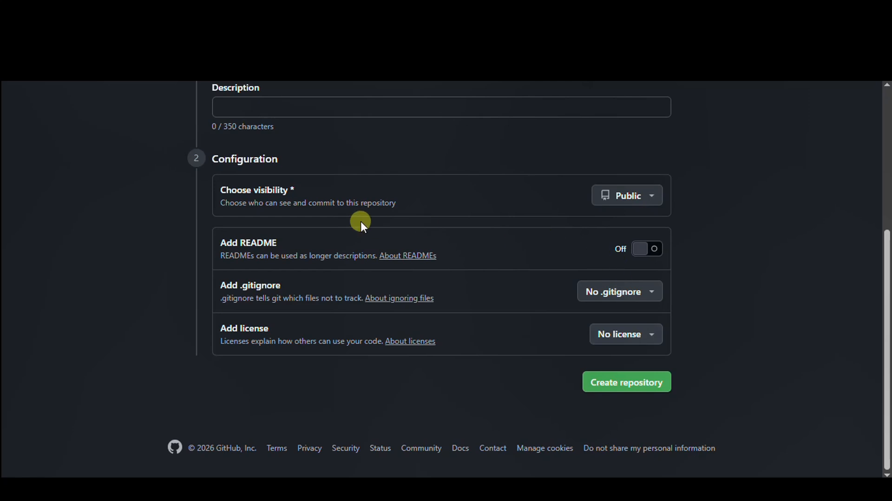
{"action": "left_click", "coordinate": [614, 384]}
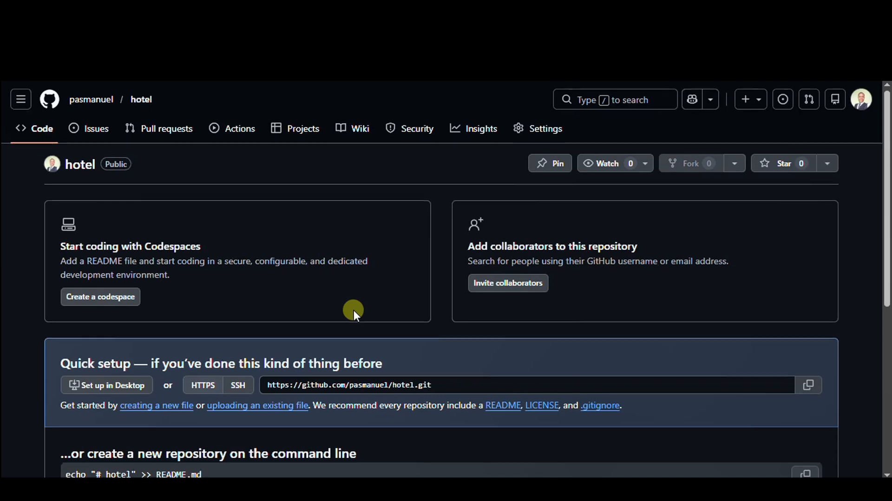
- Open the page for uploading existing files to the hotel repository
{"action": "scroll", "coordinate": [353, 310], "scroll_direction": "down", "scroll_amount": 2}
{"action": "scroll", "coordinate": [353, 310], "scroll_direction": "down", "scroll_amount": 5}
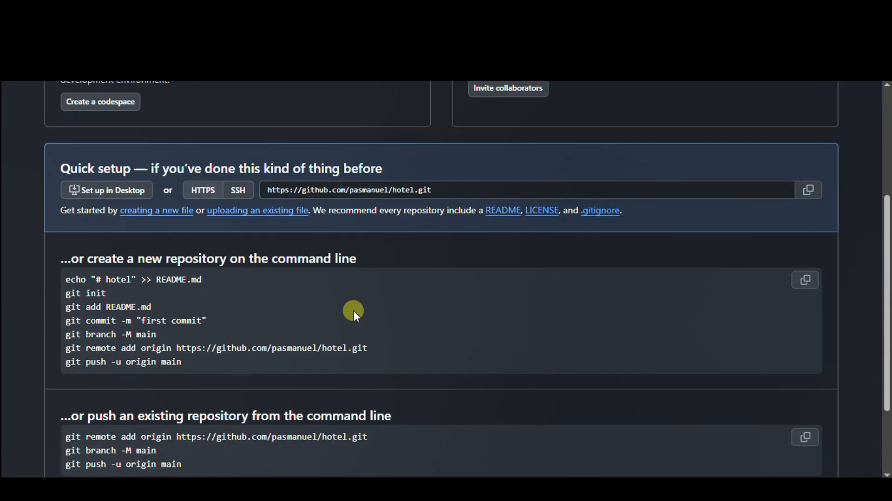
{"action": "scroll", "coordinate": [353, 310], "scroll_direction": "up", "scroll_amount": 3}
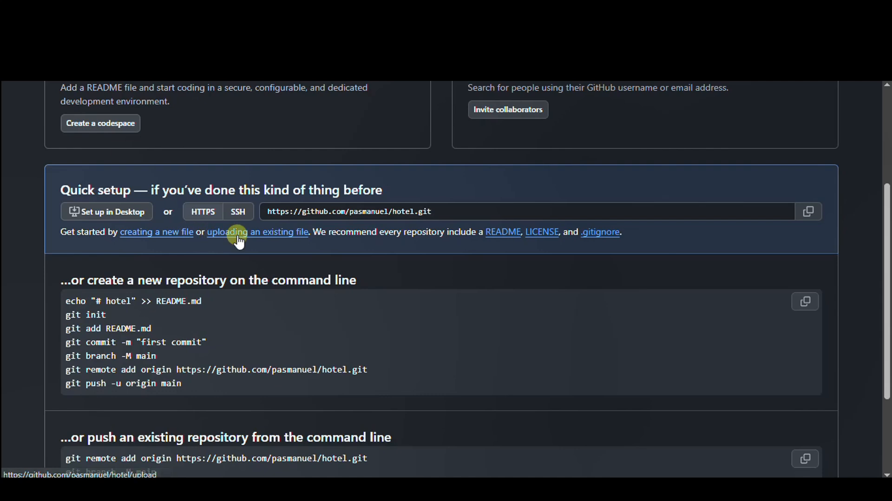
{"action": "left_click", "coordinate": [272, 236]}
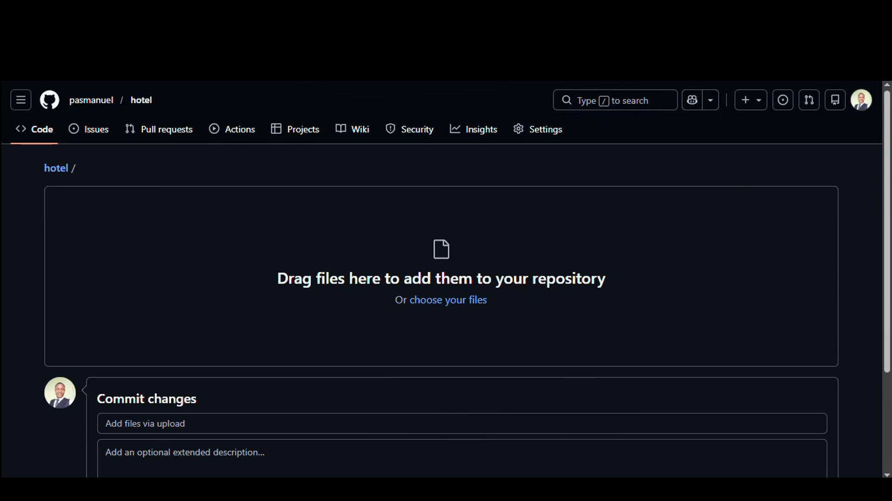
- Shrink the browser window, open the desktop's assignment folder and place it beside the upload page
{"action": "left_click_drag", "start_coordinate": [785, 9], "coordinate": [374, 27]}
{"action": "left_click", "coordinate": [817, 9]}
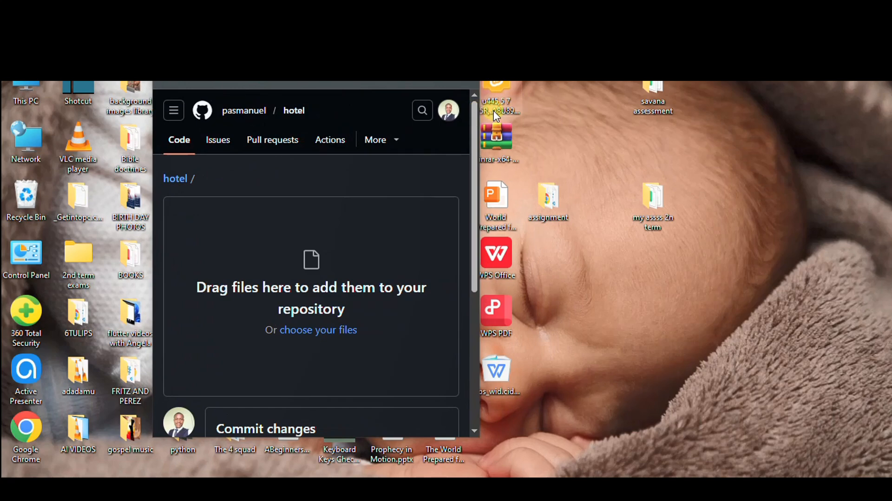
{"action": "left_click", "coordinate": [549, 201]}
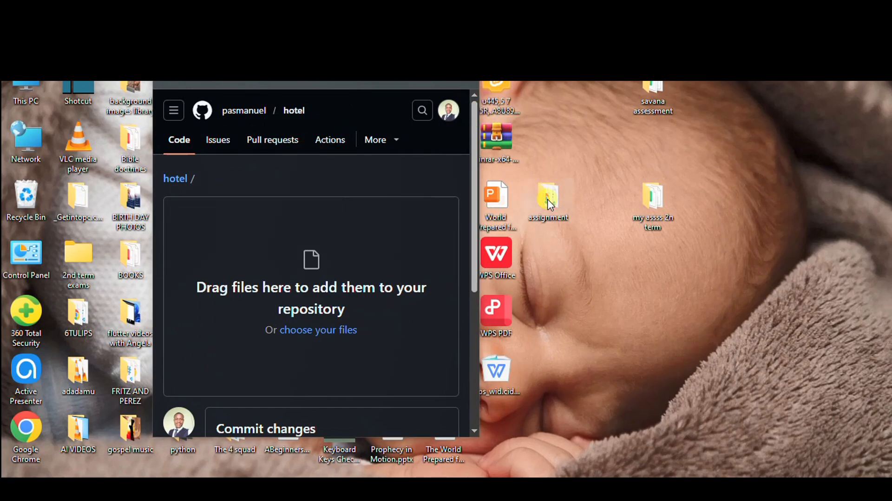
{"action": "double_click", "coordinate": [549, 202]}
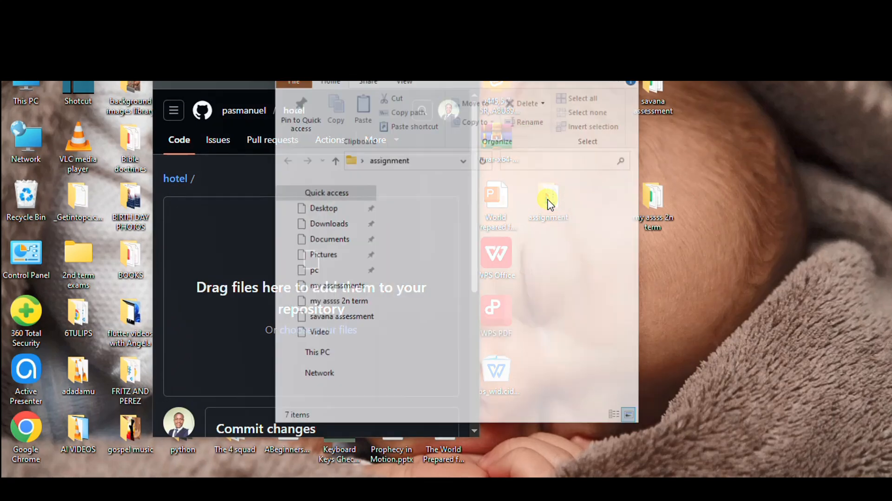
{"action": "left_click_drag", "start_coordinate": [418, 72], "coordinate": [634, 62]}
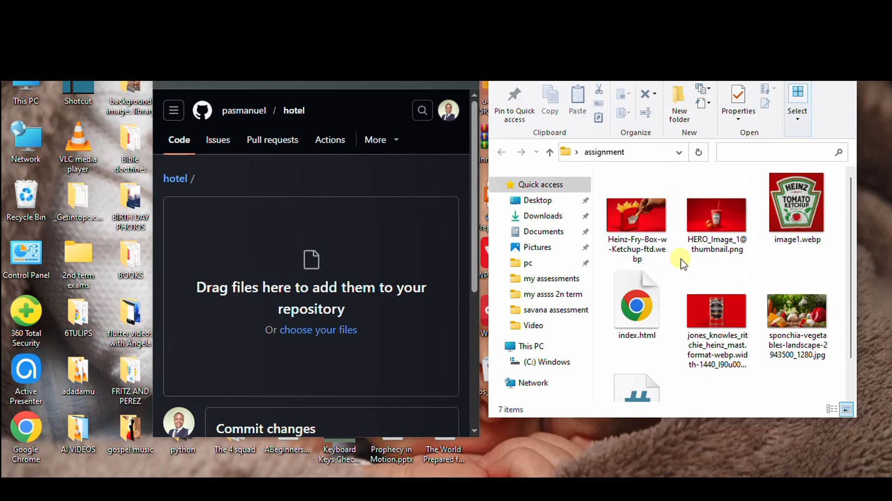
- Add all files from the assignment folder to the hotel repository's upload area and restore the browser to full size
{"action": "scroll", "coordinate": [674, 242], "scroll_direction": "down", "scroll_amount": 1}
{"action": "scroll", "coordinate": [687, 278], "scroll_direction": "up", "scroll_amount": 1}
{"action": "scroll", "coordinate": [676, 272], "scroll_direction": "down", "scroll_amount": 1}
{"action": "left_click", "coordinate": [710, 376]}
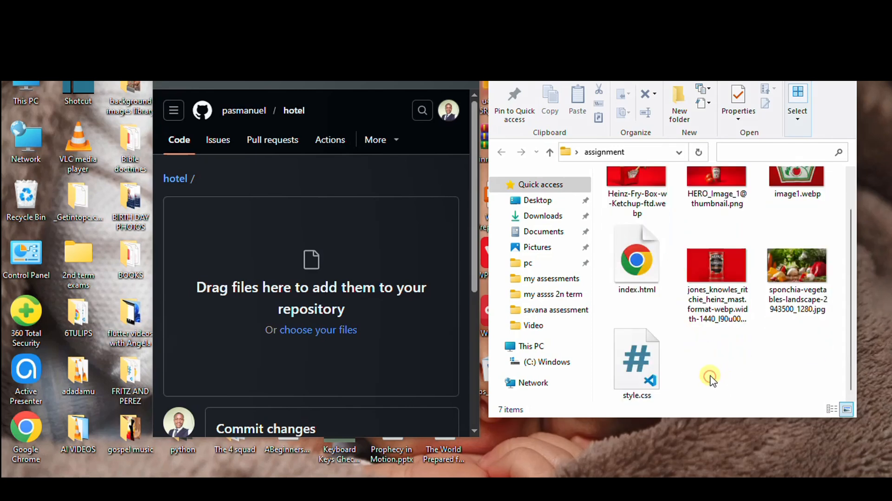
{"action": "key", "text": "ctrl+a"}
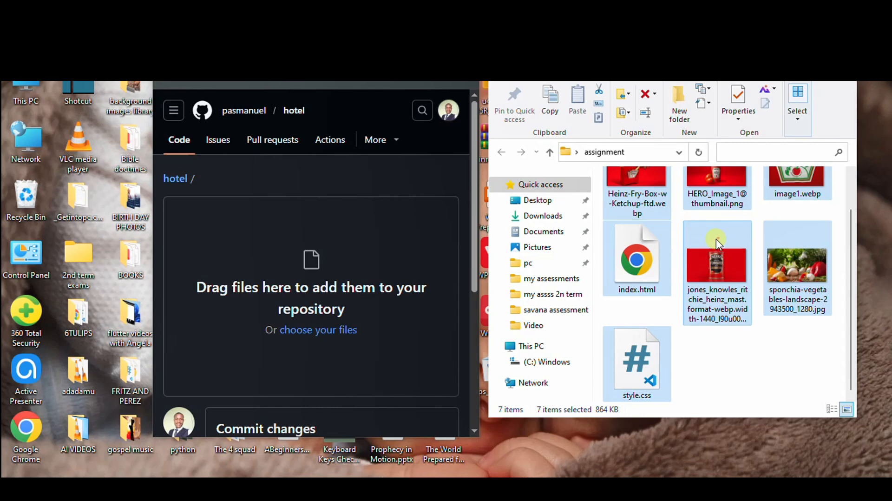
{"action": "left_click_drag", "start_coordinate": [718, 238], "coordinate": [325, 305]}
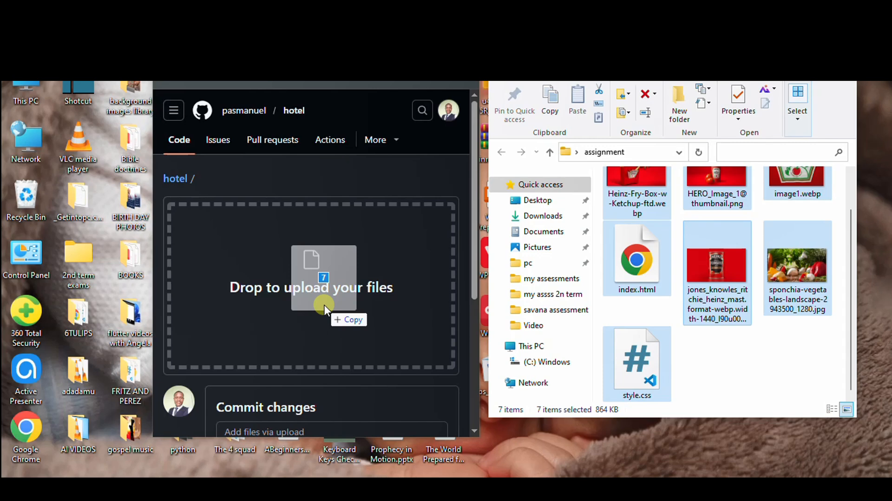
{"action": "left_click_drag", "start_coordinate": [324, 305], "coordinate": [324, 305]}
{"action": "left_click", "coordinate": [435, 15]}
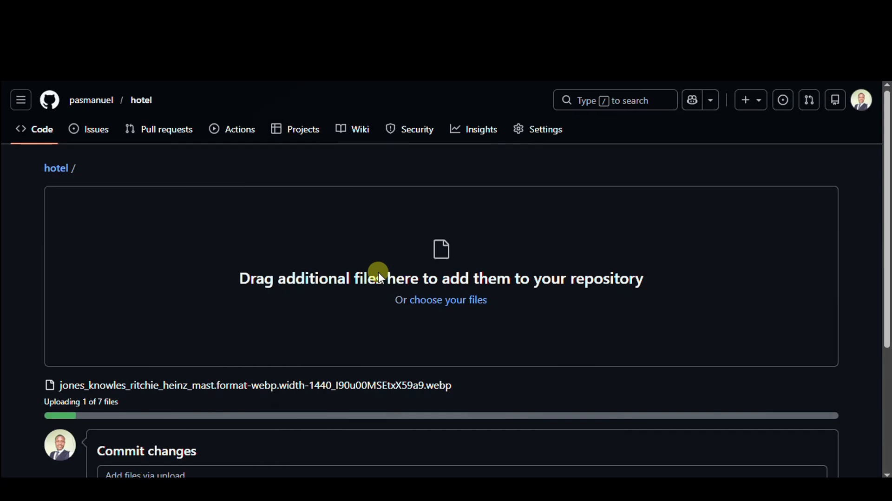
- Review the list of uploaded files and the commit section below it
{"action": "scroll", "coordinate": [378, 272], "scroll_direction": "down", "scroll_amount": 1}
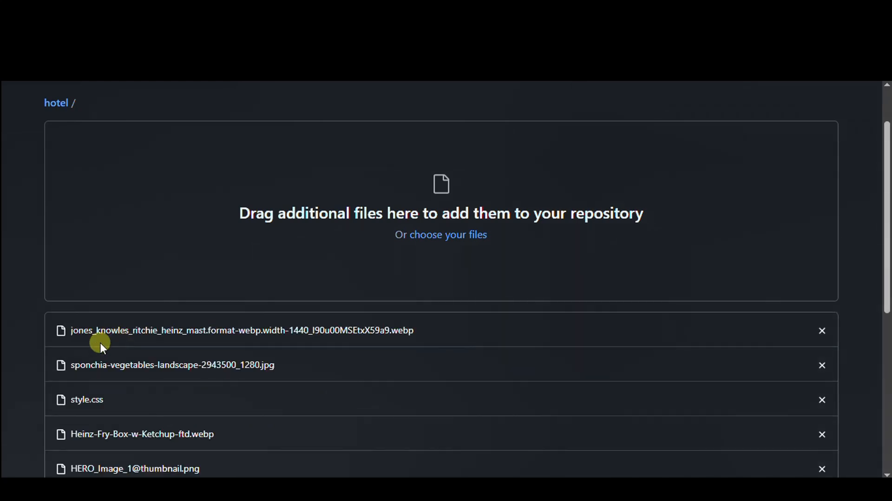
{"action": "scroll", "coordinate": [140, 327], "scroll_direction": "down", "scroll_amount": 4}
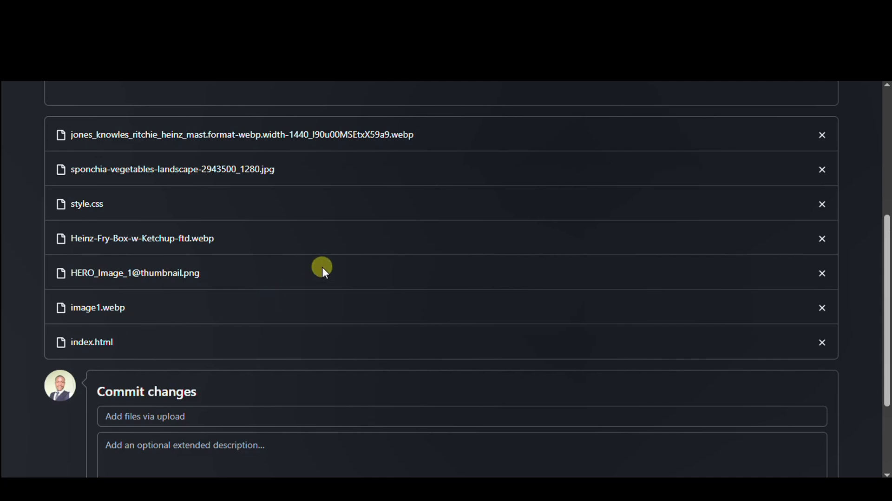
{"action": "scroll", "coordinate": [318, 264], "scroll_direction": "up", "scroll_amount": 2}
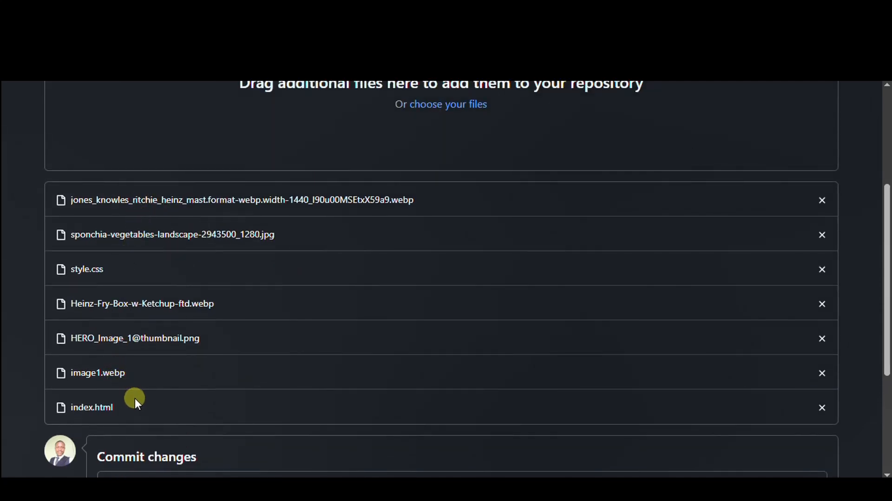
{"action": "scroll", "coordinate": [214, 250], "scroll_direction": "down", "scroll_amount": 2}
{"action": "scroll", "coordinate": [318, 294], "scroll_direction": "down", "scroll_amount": 2}
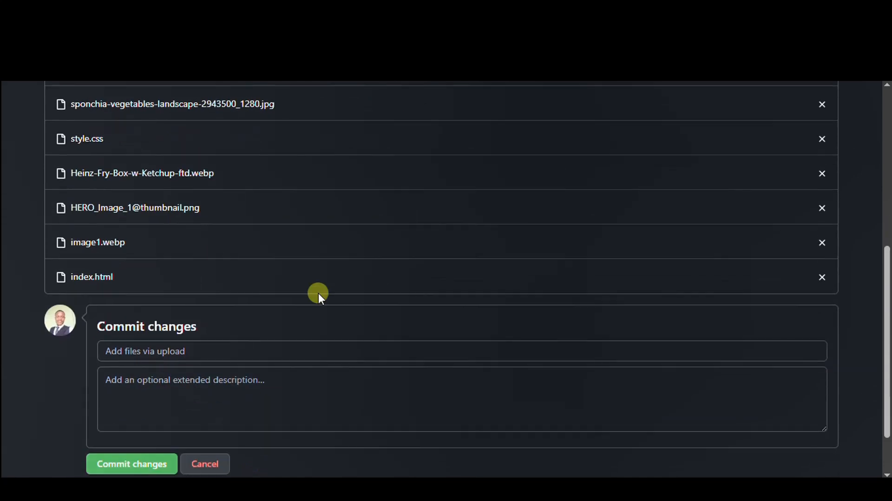
{"action": "scroll", "coordinate": [795, 307], "scroll_direction": "up", "scroll_amount": 2}
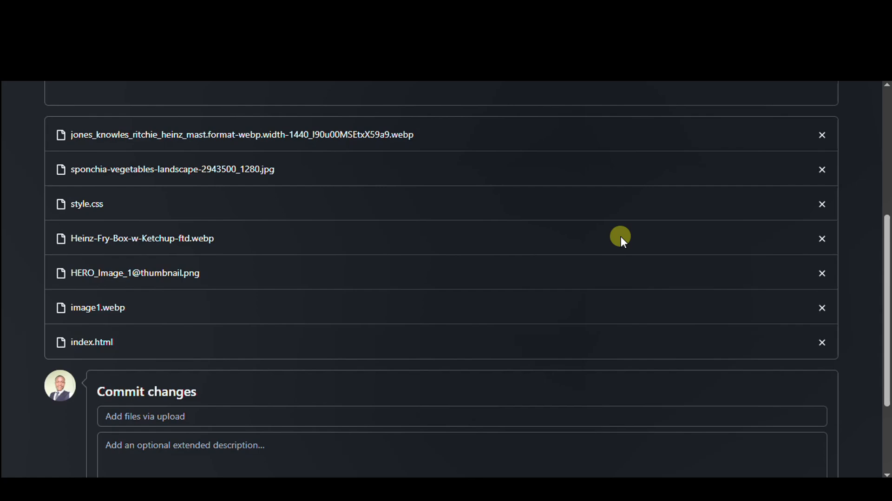
{"action": "scroll", "coordinate": [621, 236], "scroll_direction": "up", "scroll_amount": 6}
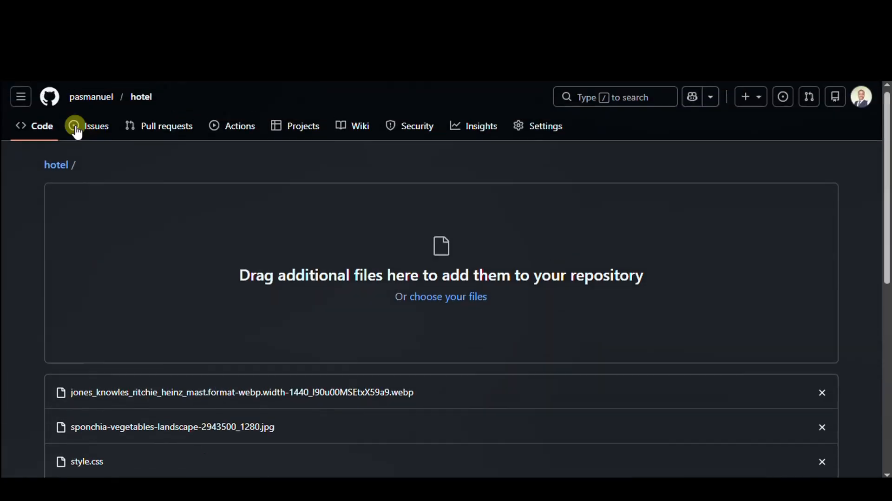
{"action": "scroll", "coordinate": [380, 269], "scroll_direction": "down", "scroll_amount": 8}
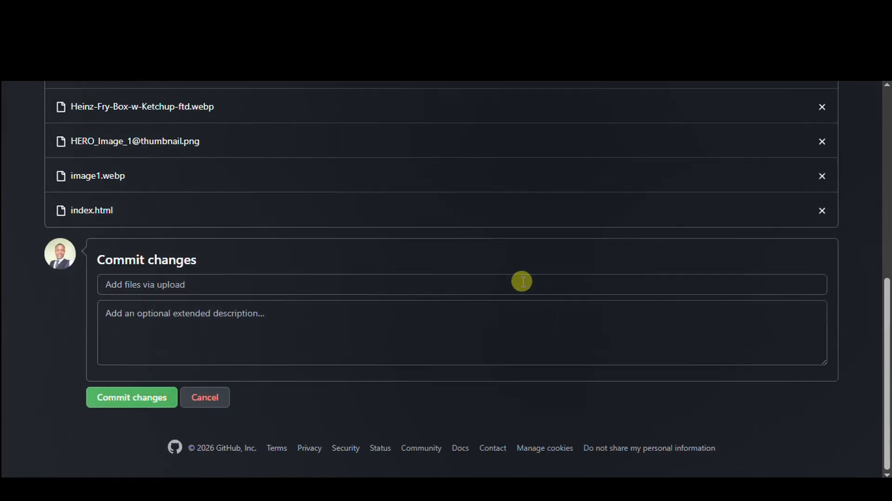
- Enter "this is my hotel files" as the extended description of the commit for the uploaded files
{"action": "scroll", "coordinate": [820, 214], "scroll_direction": "up", "scroll_amount": 5}
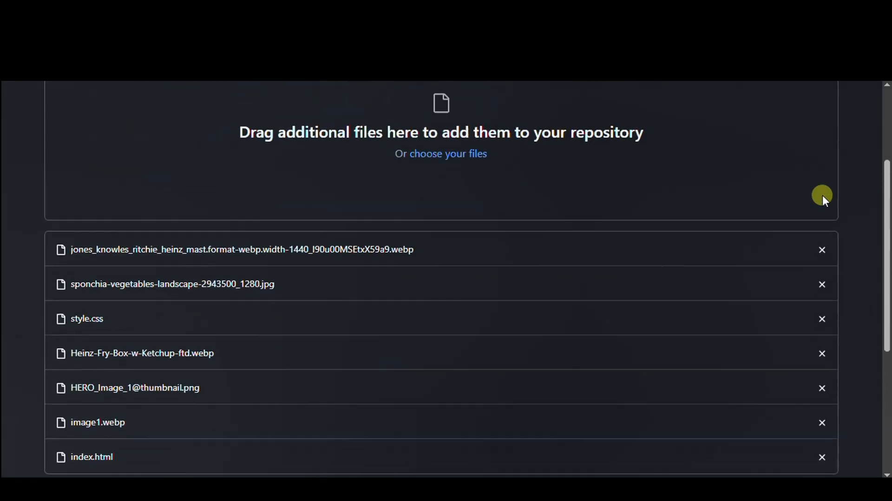
{"action": "scroll", "coordinate": [709, 268], "scroll_direction": "down", "scroll_amount": 5}
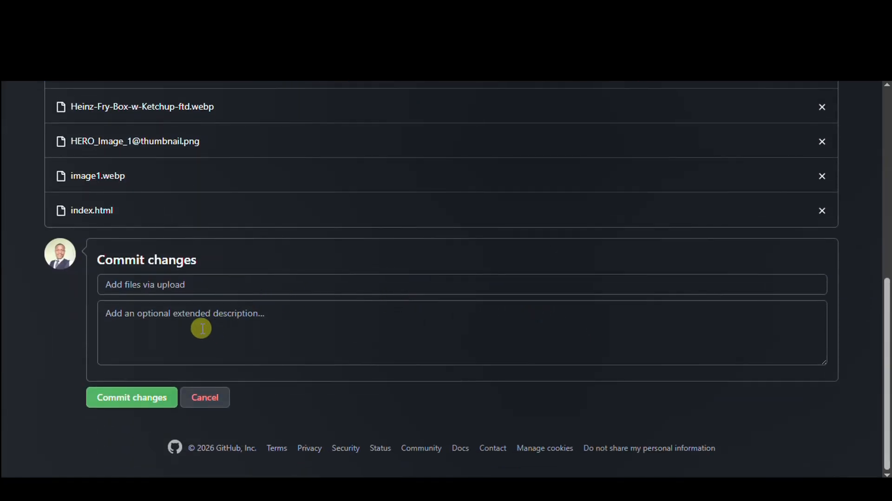
{"action": "left_click", "coordinate": [222, 316]}
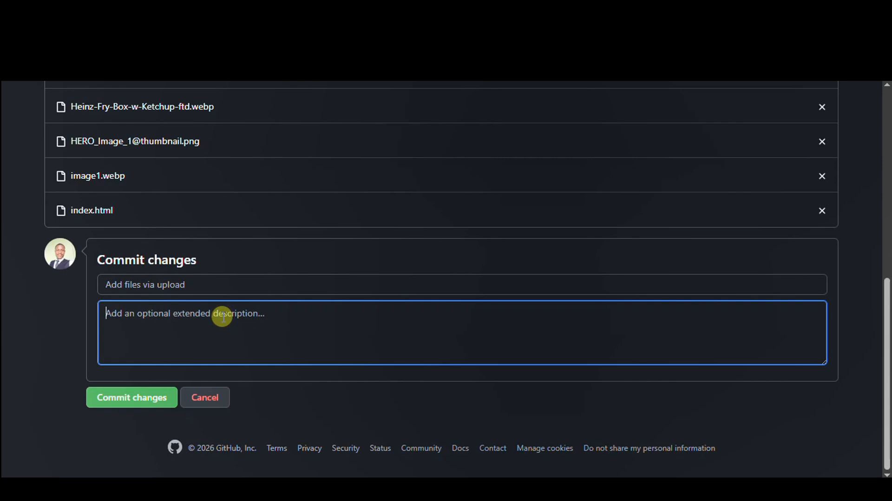
{"action": "left_click", "coordinate": [218, 283]}
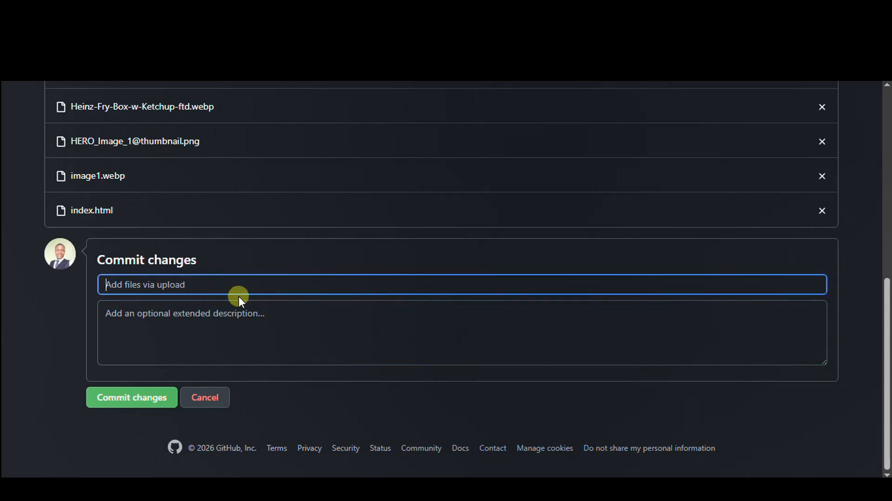
{"action": "left_click", "coordinate": [250, 323]}
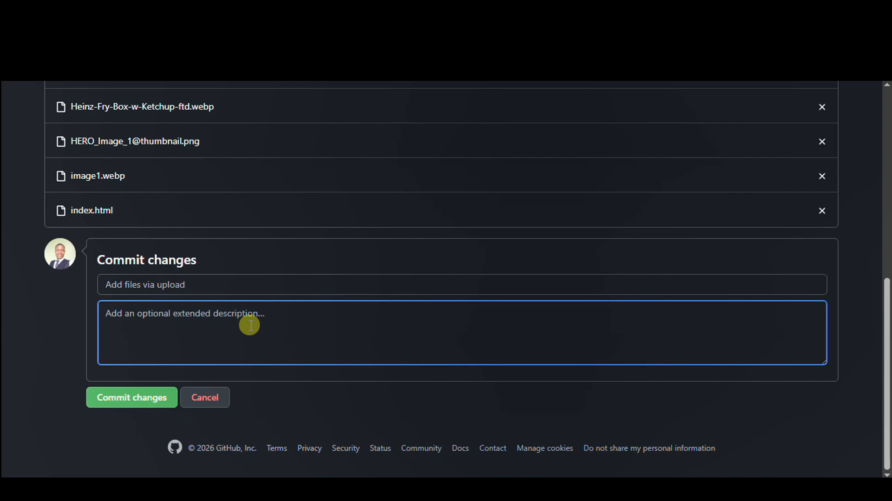
{"action": "type", "text": "this"}
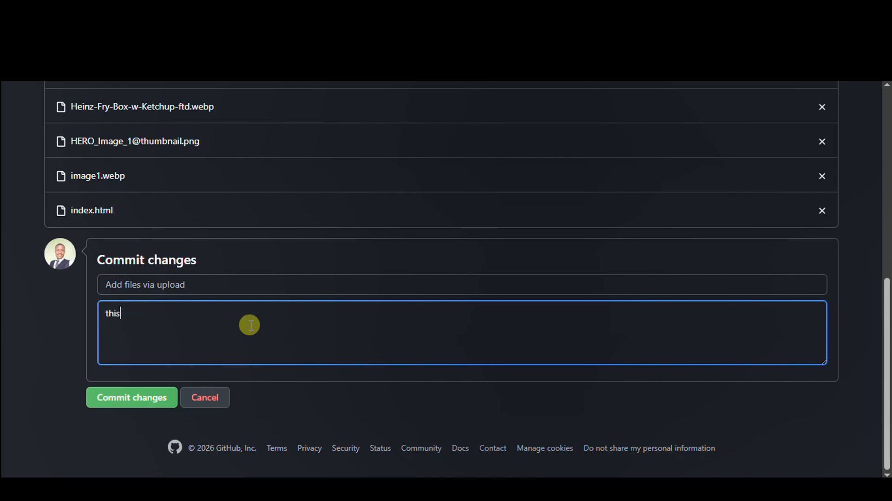
{"action": "type", "text": " is my hotel files"}
- Reword the extended description to "These are my hotel files" and commit the uploaded files
{"action": "left_click", "coordinate": [132, 315]}
{"action": "key", "text": "BackSpace"}
{"action": "key", "text": "BackSpace"}
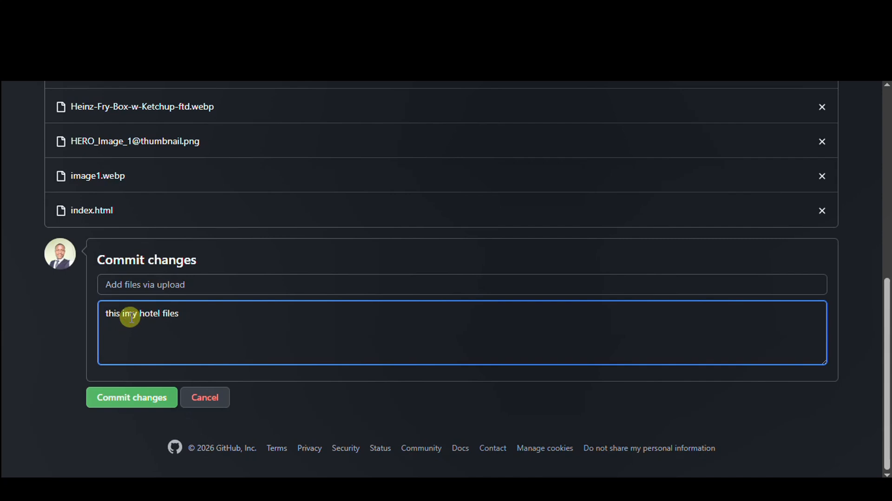
{"action": "key", "text": "BackSpace"}
{"action": "key", "text": "BackSpace"}
{"action": "key", "text": "BackSpace"}
{"action": "key", "text": "BackSpace"}
{"action": "key", "text": "BackSpace"}
{"action": "key", "text": "BackSpace"}
{"action": "type", "text": "These are"}
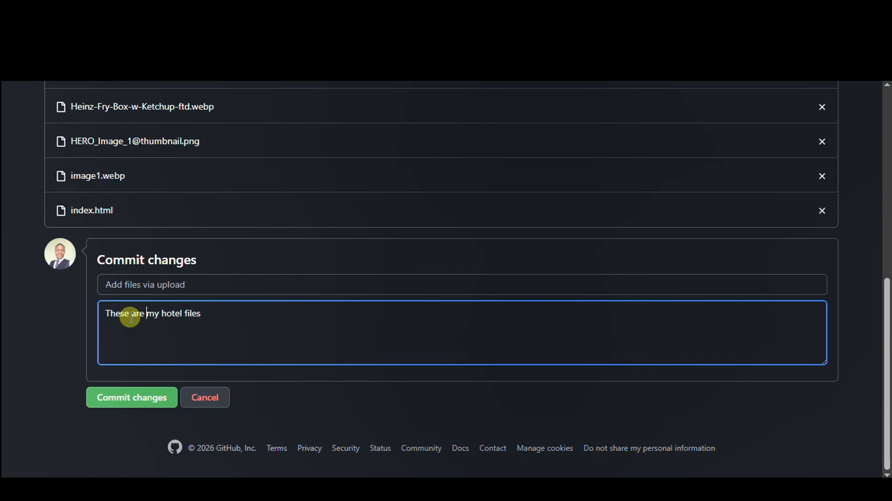
{"action": "left_click", "coordinate": [136, 398]}
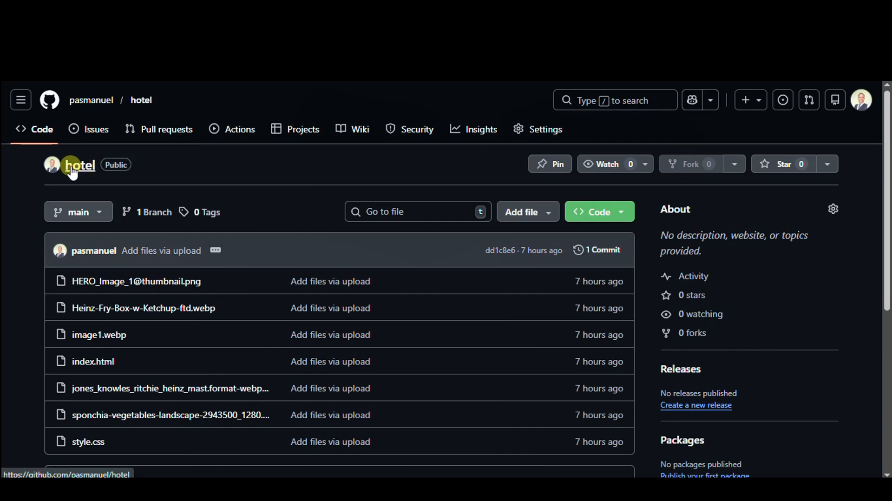
- Open the GitHub Pages settings of the hotel repository
{"action": "scroll", "coordinate": [89, 210], "scroll_direction": "down", "scroll_amount": 1}
{"action": "scroll", "coordinate": [90, 210], "scroll_direction": "down", "scroll_amount": 4}
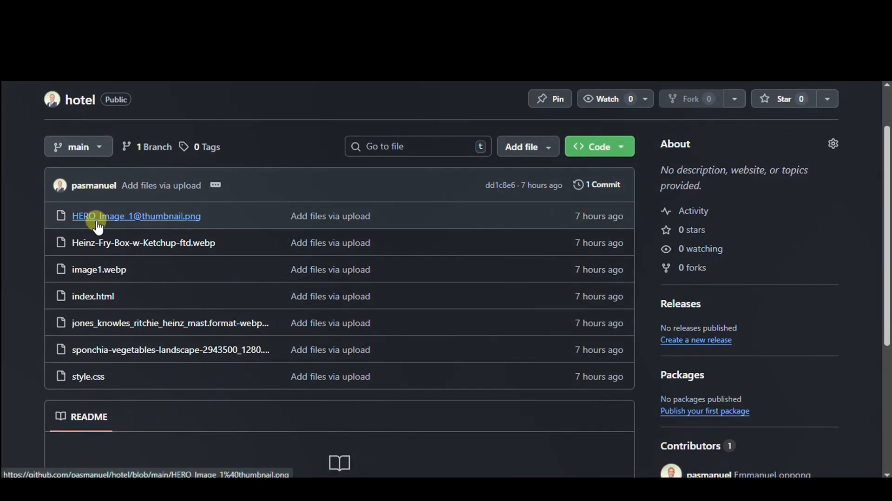
{"action": "scroll", "coordinate": [103, 264], "scroll_direction": "up", "scroll_amount": 4}
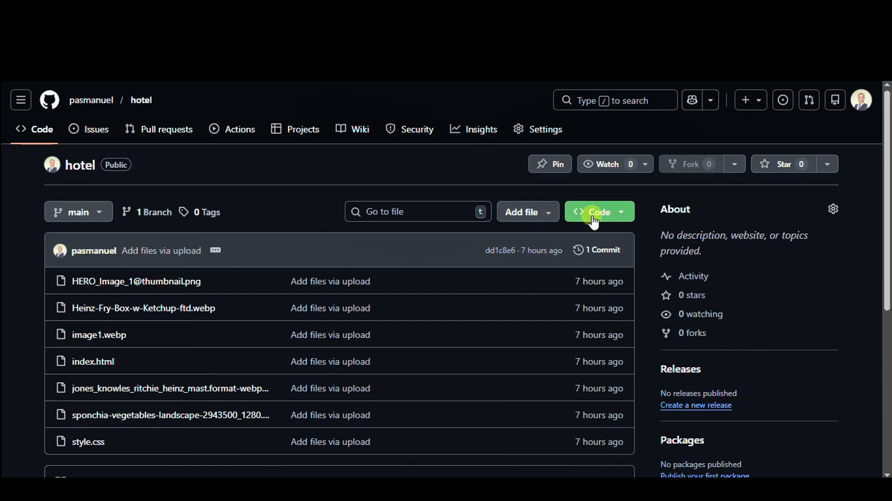
{"action": "left_click", "coordinate": [543, 133]}
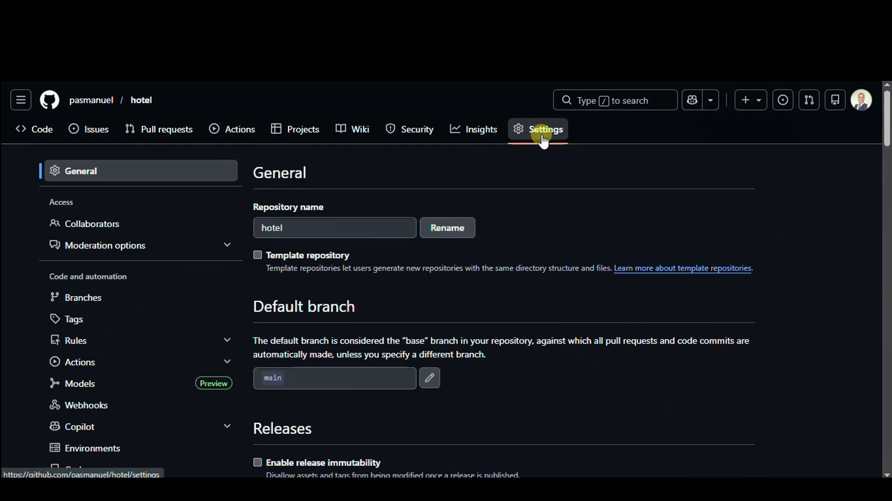
{"action": "scroll", "coordinate": [403, 250], "scroll_direction": "down", "scroll_amount": 3}
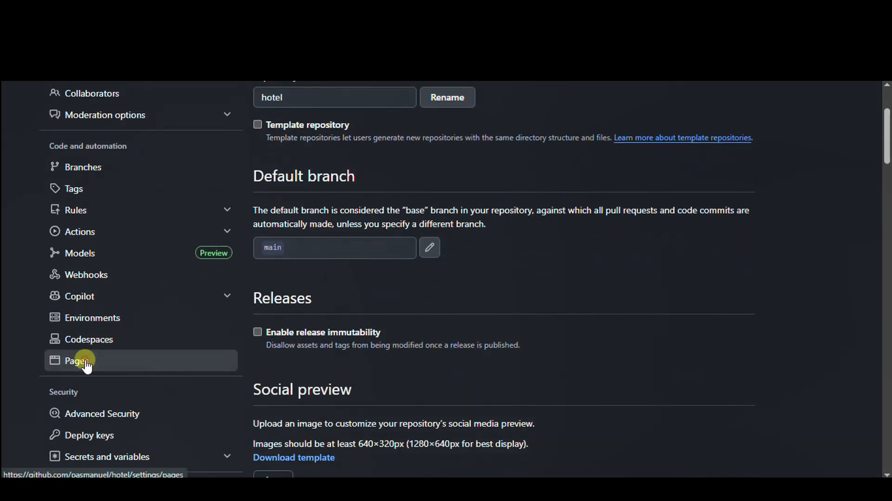
{"action": "left_click", "coordinate": [81, 361]}
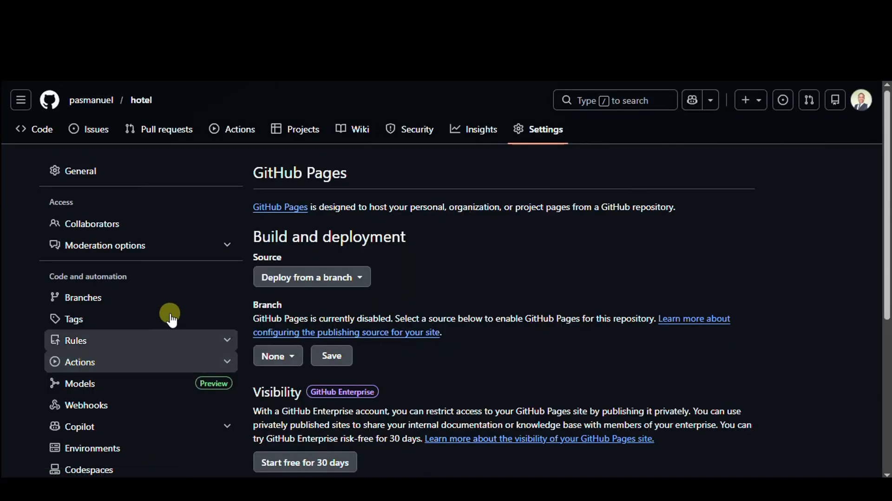
- Set the GitHub Pages publishing source to the main branch with the / (root) folder and save it
{"action": "scroll", "coordinate": [356, 242], "scroll_direction": "down", "scroll_amount": 2}
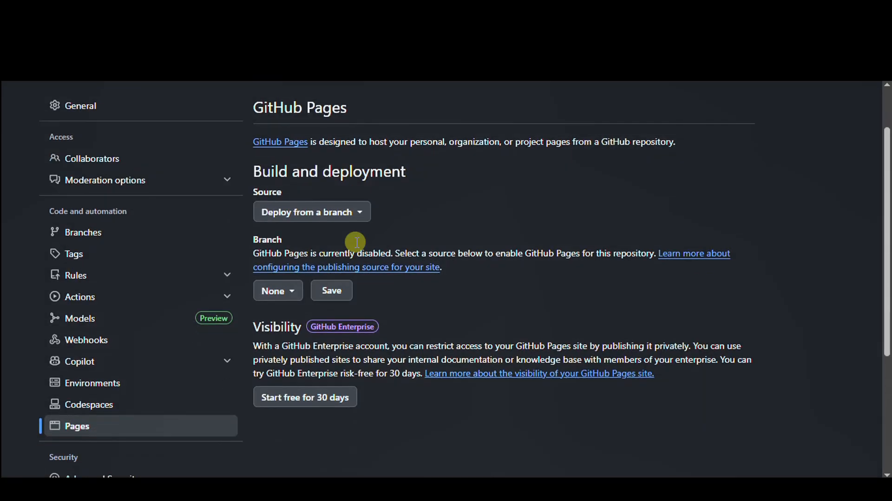
{"action": "scroll", "coordinate": [355, 242], "scroll_direction": "down", "scroll_amount": 2}
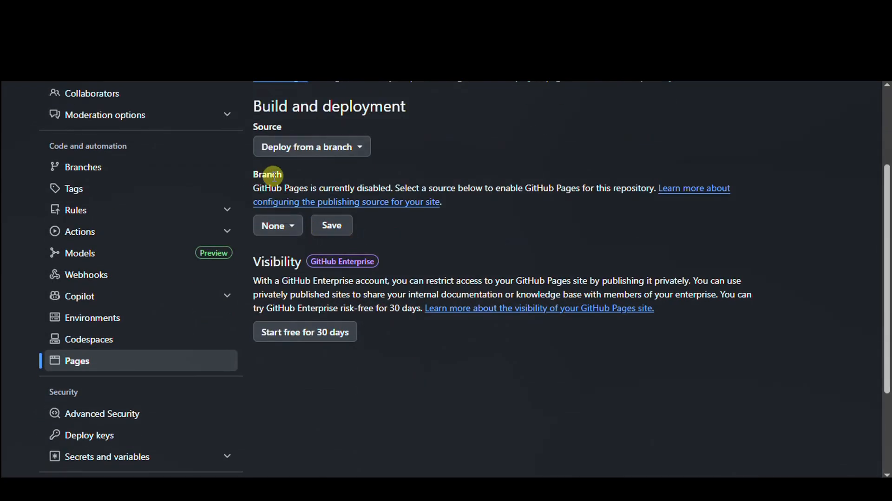
{"action": "left_click_drag", "start_coordinate": [287, 174], "coordinate": [256, 173]}
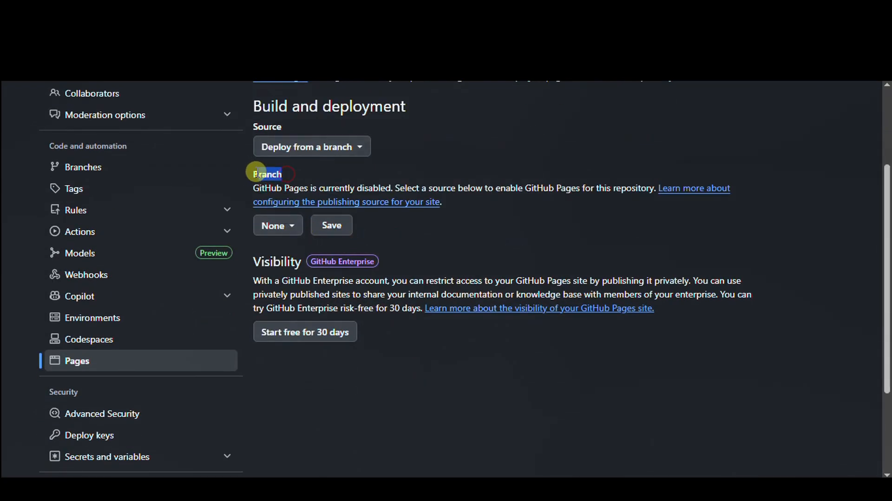
{"action": "left_click", "coordinate": [291, 227]}
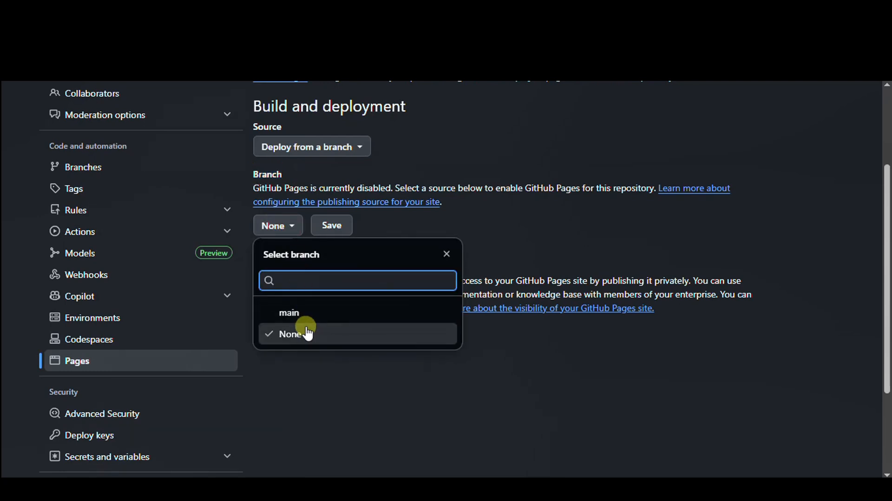
{"action": "left_click", "coordinate": [297, 312]}
{"action": "left_click", "coordinate": [425, 226]}
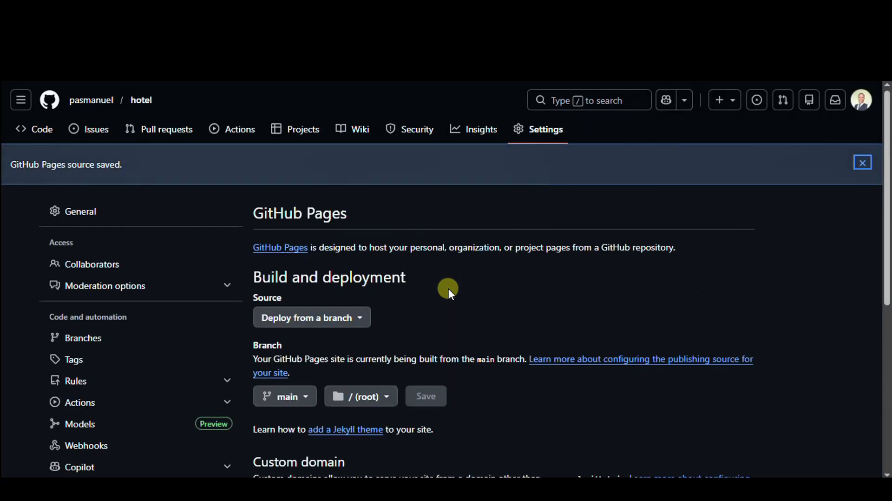
- Reload the GitHub Pages settings to get the site's live link and visit the published hotel site
{"action": "scroll", "coordinate": [448, 289], "scroll_direction": "down", "scroll_amount": 3}
{"action": "scroll", "coordinate": [448, 289], "scroll_direction": "down", "scroll_amount": 3}
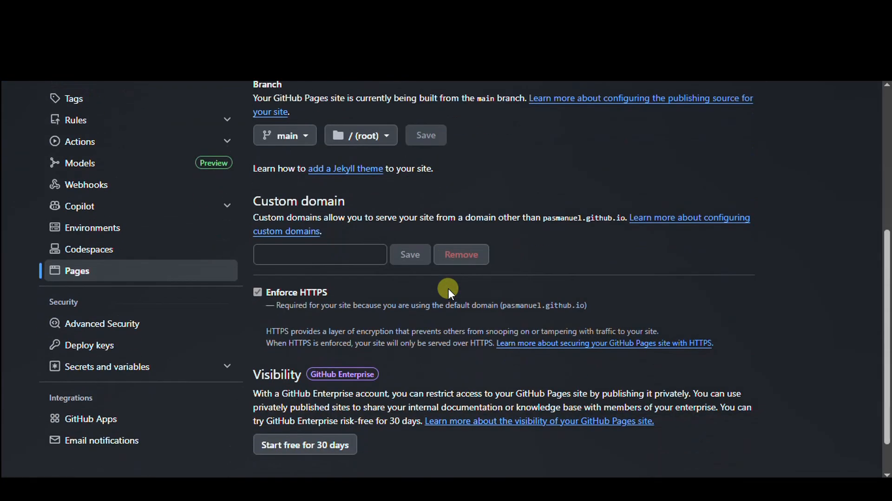
{"action": "scroll", "coordinate": [448, 300], "scroll_direction": "up", "scroll_amount": 5}
{"action": "scroll", "coordinate": [448, 300], "scroll_direction": "down", "scroll_amount": 5}
{"action": "scroll", "coordinate": [438, 300], "scroll_direction": "up", "scroll_amount": 5}
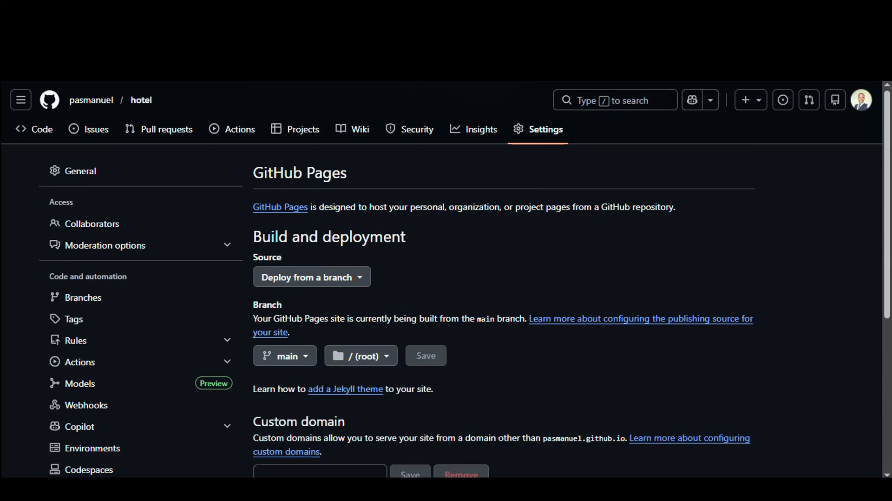
{"action": "key", "text": "F5"}
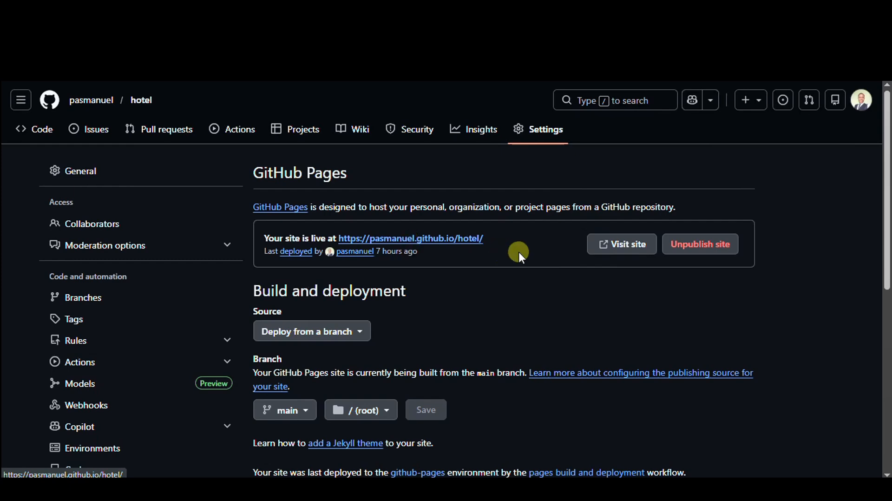
{"action": "left_click", "coordinate": [628, 246]}
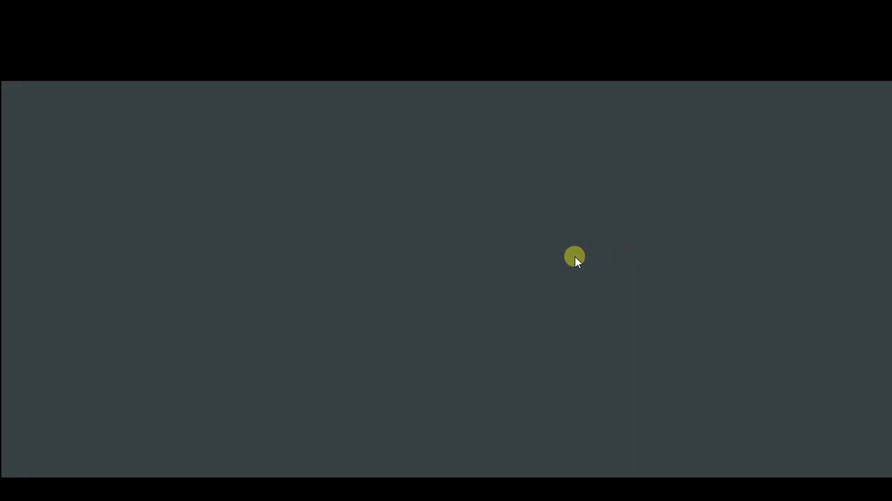
- Examine the published page from its hero banner through the product section to the contact form and footer
{"action": "scroll", "coordinate": [575, 258], "scroll_direction": "down", "scroll_amount": 1}
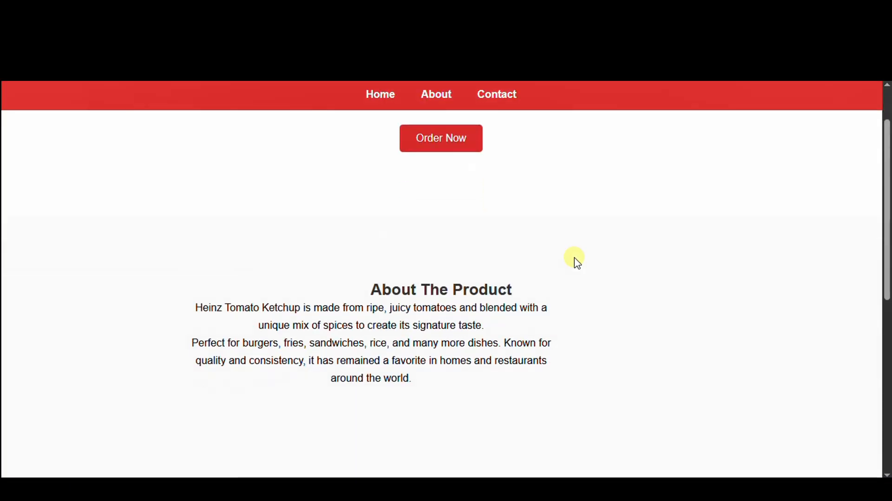
{"action": "scroll", "coordinate": [576, 258], "scroll_direction": "up", "scroll_amount": 1}
{"action": "scroll", "coordinate": [575, 259], "scroll_direction": "down", "scroll_amount": 7}
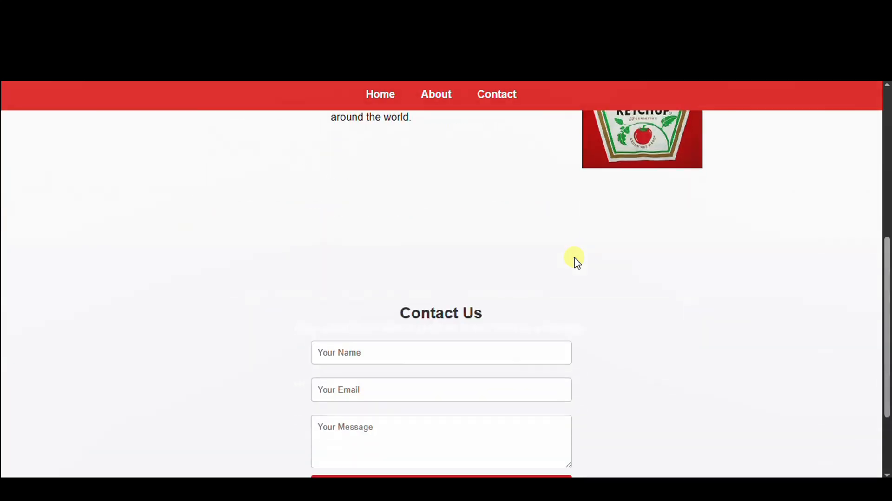
{"action": "scroll", "coordinate": [575, 259], "scroll_direction": "up", "scroll_amount": 6}
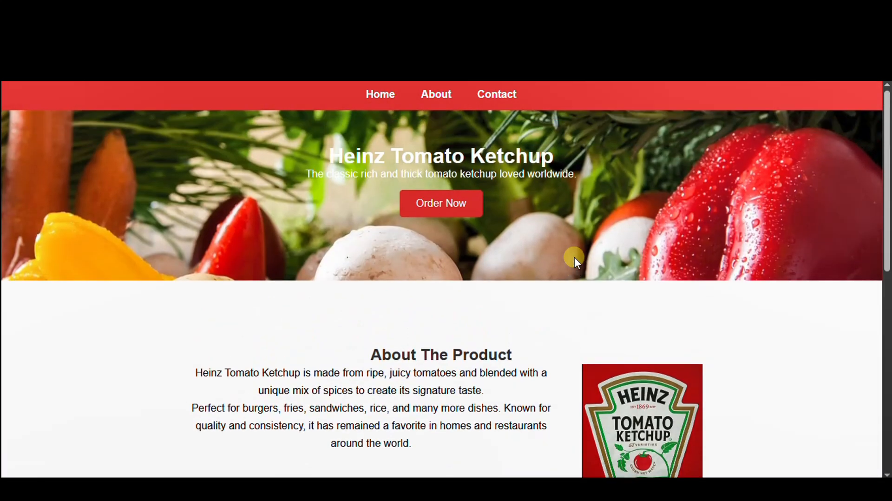
{"action": "scroll", "coordinate": [575, 259], "scroll_direction": "down", "scroll_amount": 6}
{"action": "scroll", "coordinate": [574, 261], "scroll_direction": "up", "scroll_amount": 7}
{"action": "scroll", "coordinate": [496, 260], "scroll_direction": "down", "scroll_amount": 7}
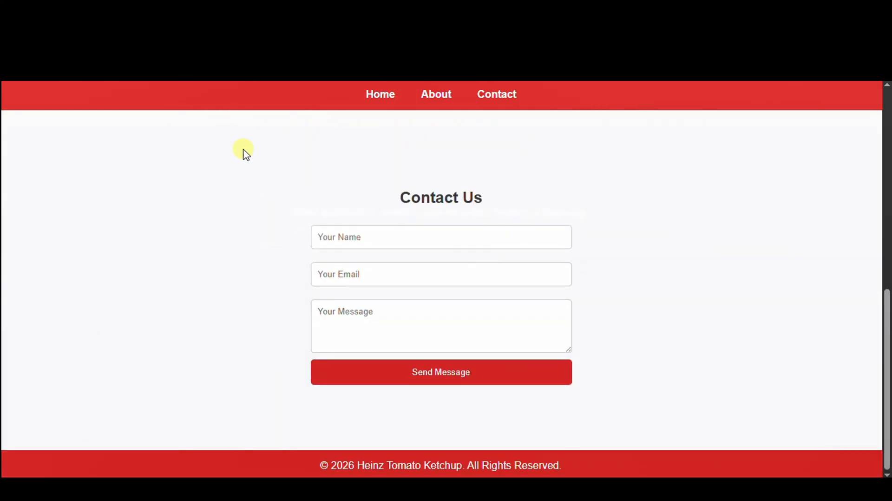
{"action": "scroll", "coordinate": [358, 191], "scroll_direction": "up", "scroll_amount": 7}
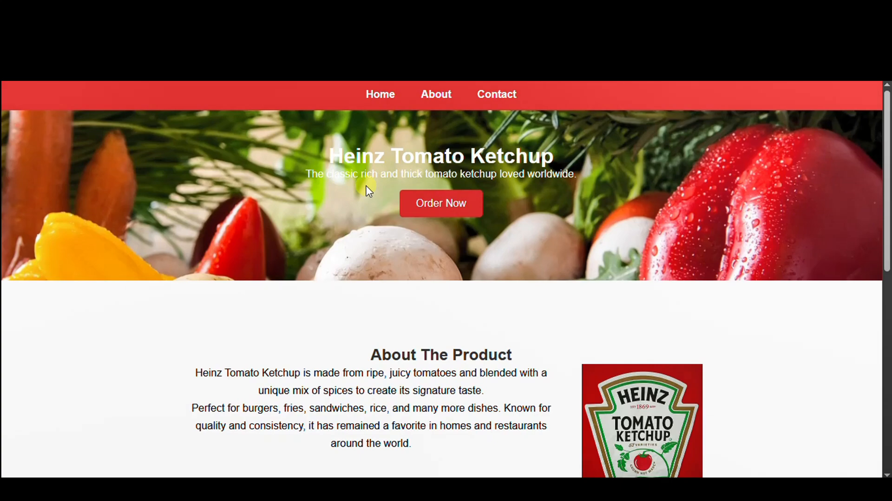
{"action": "scroll", "coordinate": [364, 188], "scroll_direction": "down", "scroll_amount": 7}
{"action": "scroll", "coordinate": [365, 186], "scroll_direction": "up", "scroll_amount": 7}
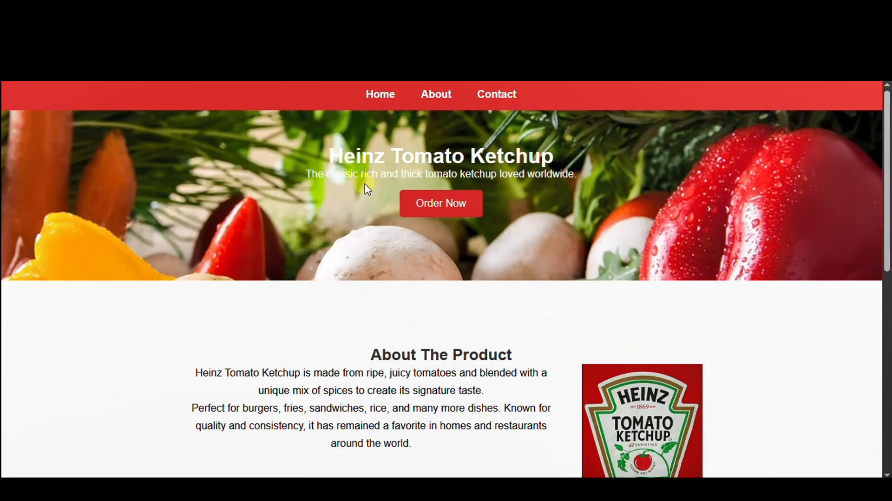
{"action": "scroll", "coordinate": [392, 178], "scroll_direction": "down", "scroll_amount": 7}
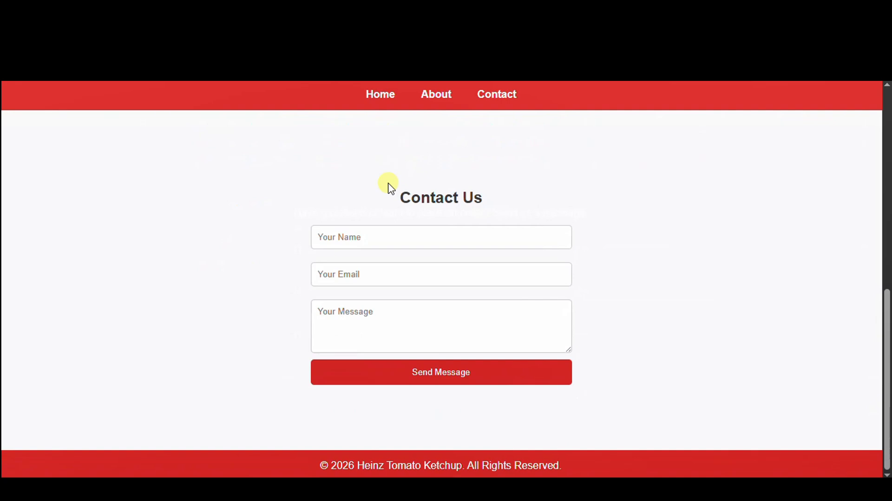
{"action": "scroll", "coordinate": [390, 186], "scroll_direction": "up", "scroll_amount": 7}
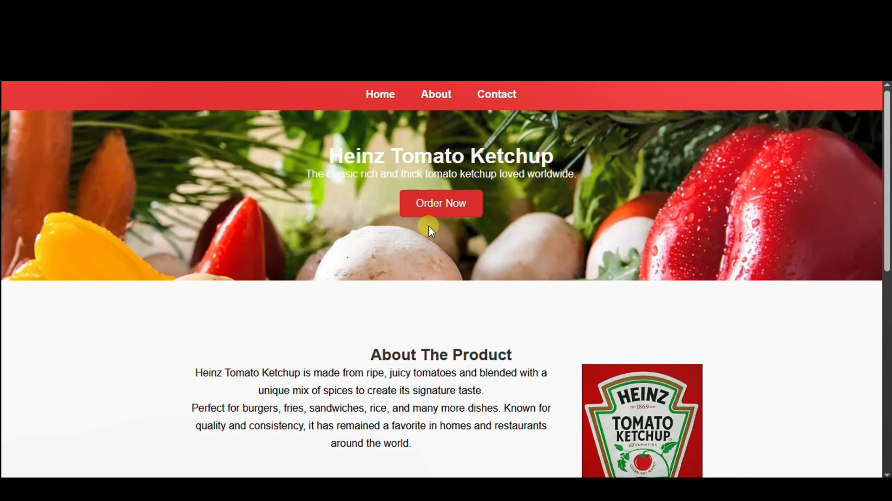
{"action": "scroll", "coordinate": [428, 226], "scroll_direction": "down", "scroll_amount": 5}
{"action": "scroll", "coordinate": [441, 229], "scroll_direction": "down", "scroll_amount": 2}
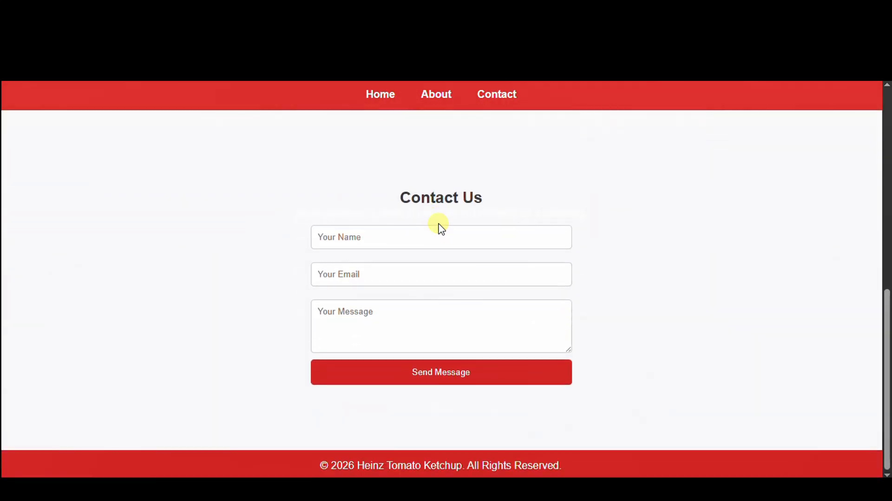
{"action": "scroll", "coordinate": [440, 226], "scroll_direction": "up", "scroll_amount": 7}
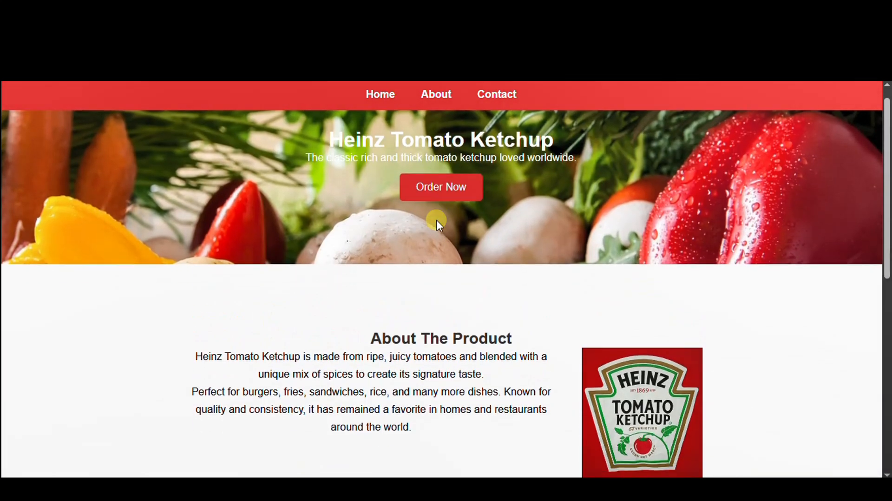
{"action": "scroll", "coordinate": [438, 224], "scroll_direction": "down", "scroll_amount": 7}
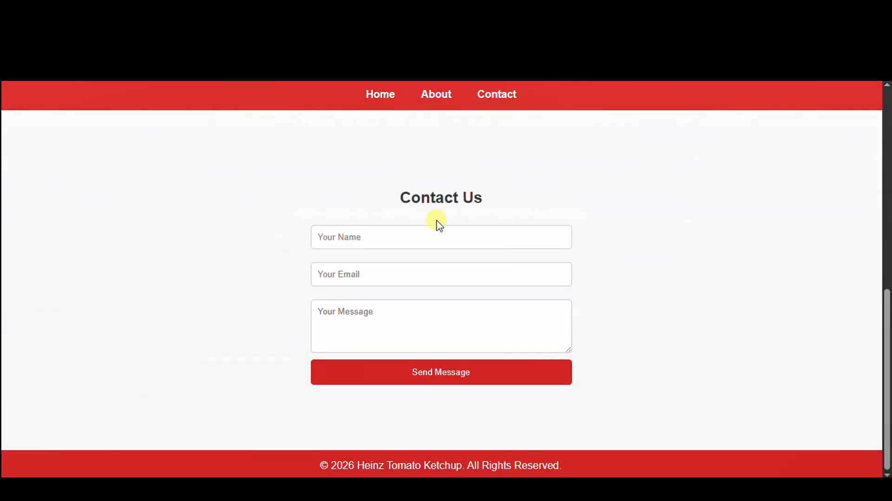